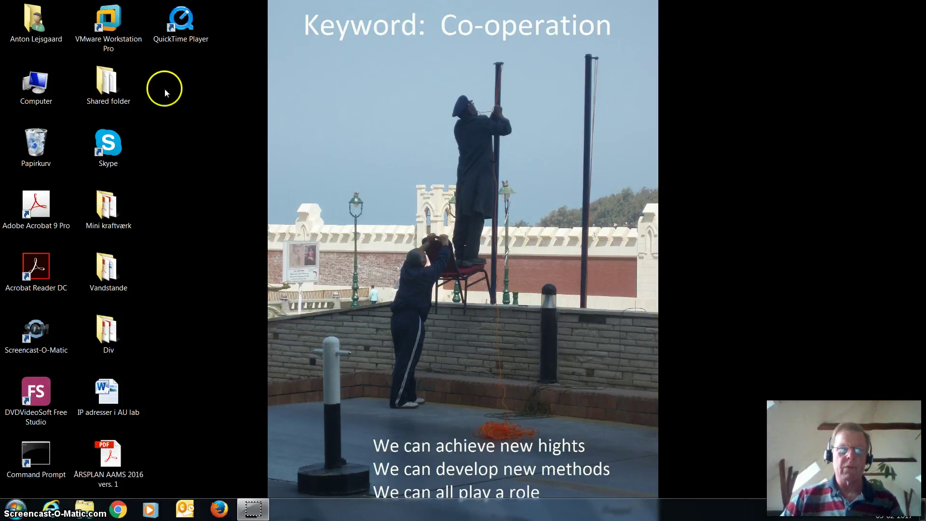
Launch VMware Workstation Pro and close the Windows 7 x64 Automation virtual machine so only the Home page remains open
left_click(110, 22)
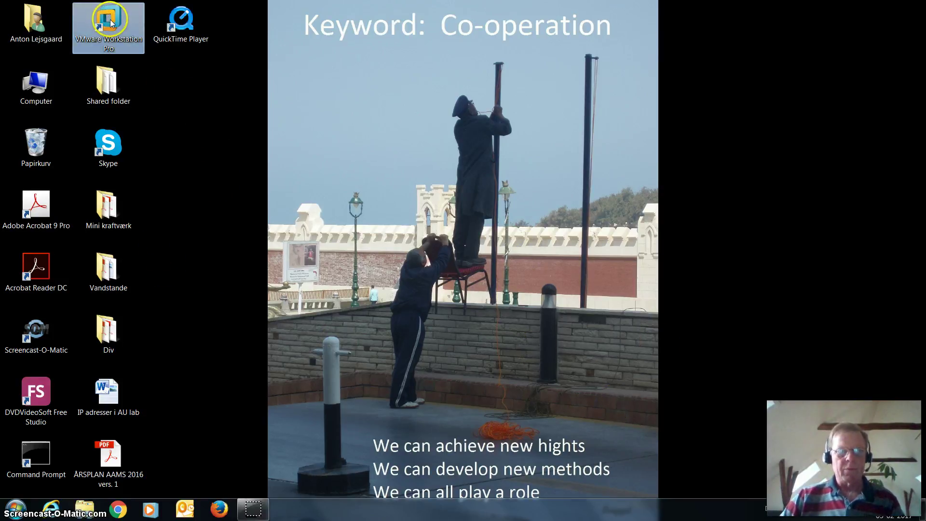
double_click(110, 21)
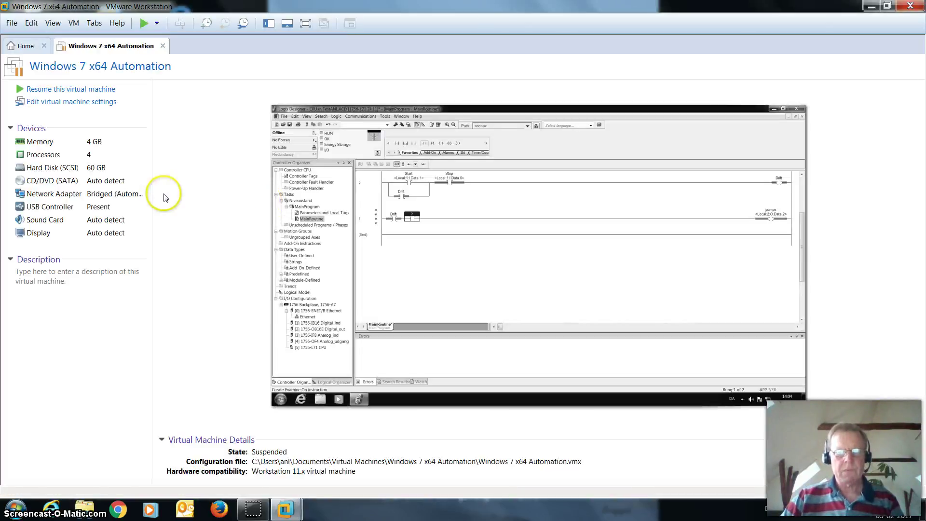
left_click(162, 46)
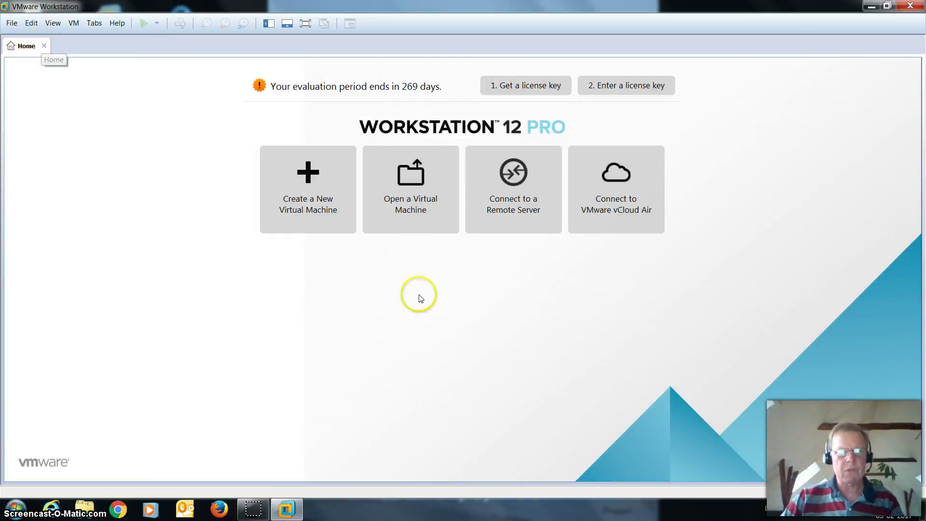
Open the Windows 7 x64 Automation virtual machine from its folder under Virtual Machines and resume it
left_click(414, 192)
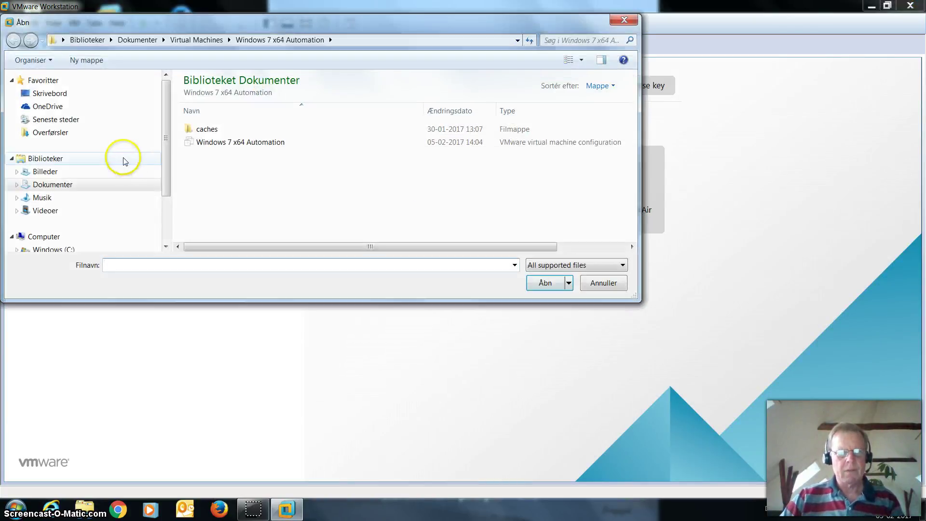
left_click(65, 188)
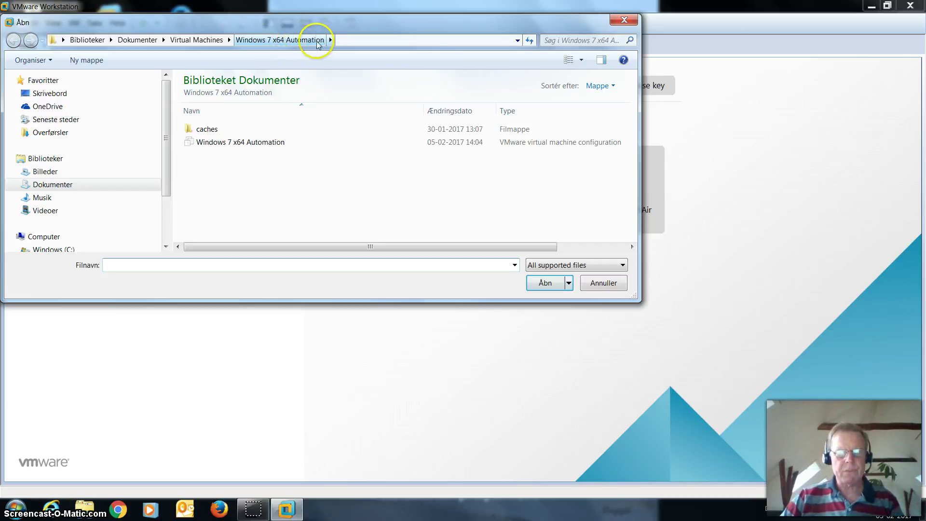
left_click(265, 143)
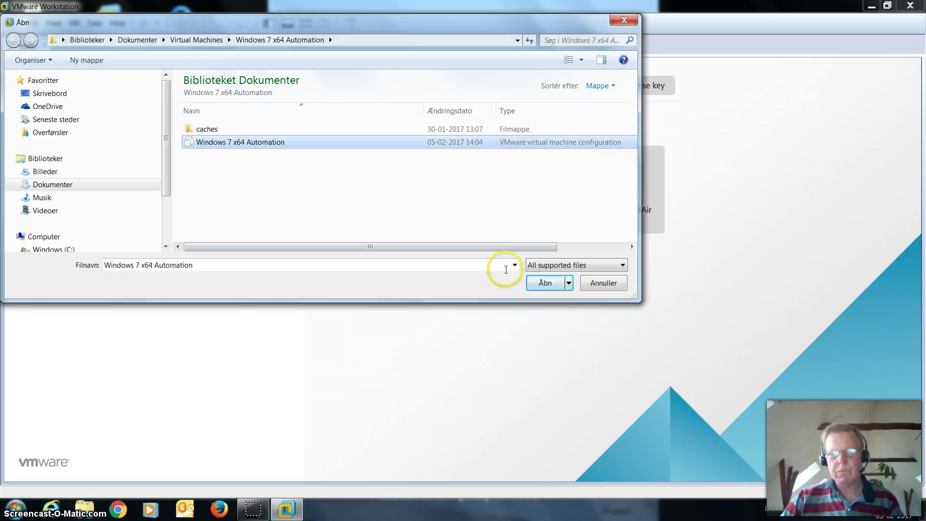
left_click(546, 283)
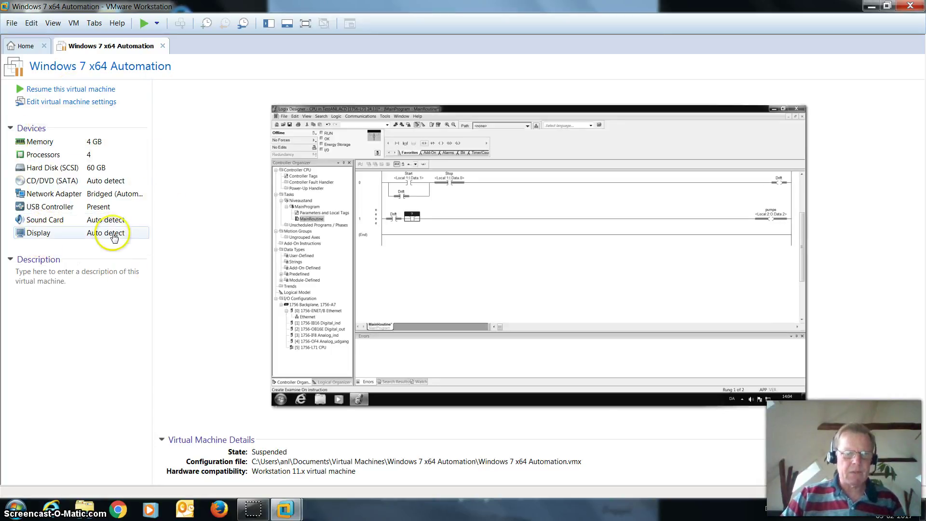
left_click(70, 145)
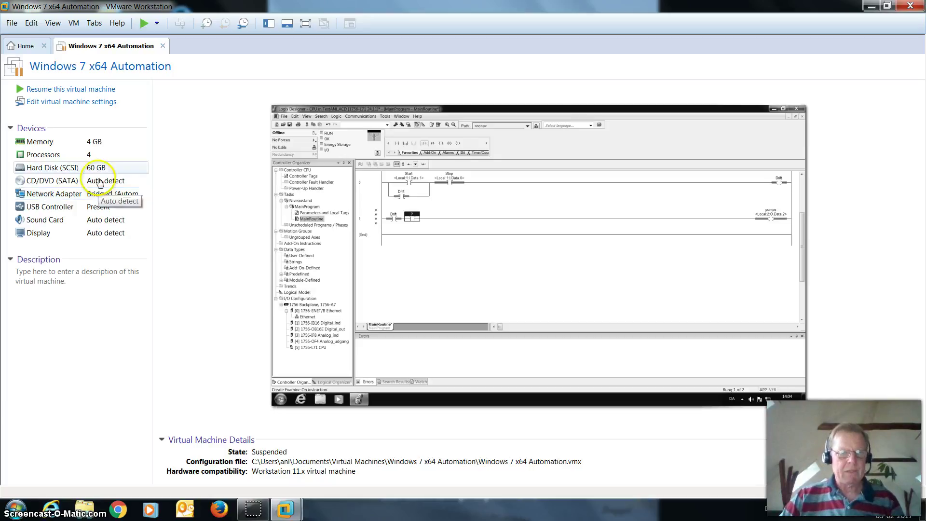
left_click(80, 91)
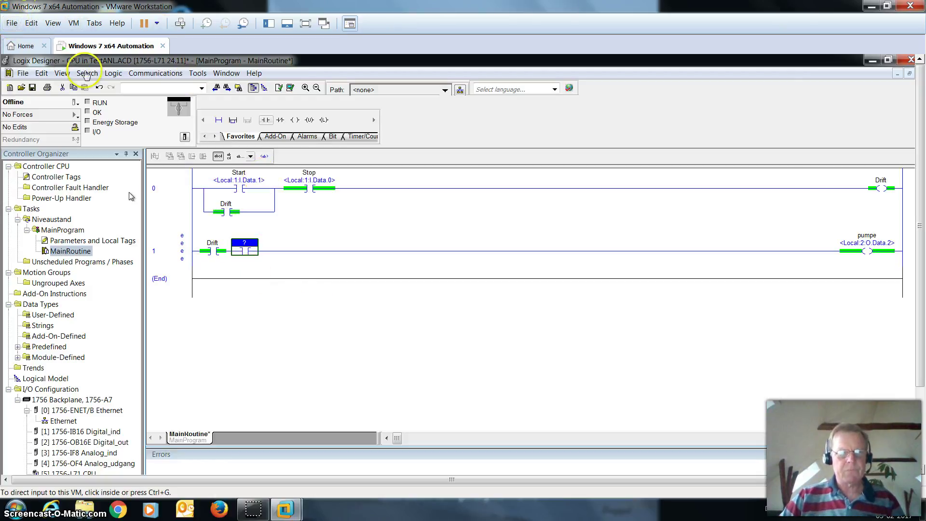
left_click(12, 23)
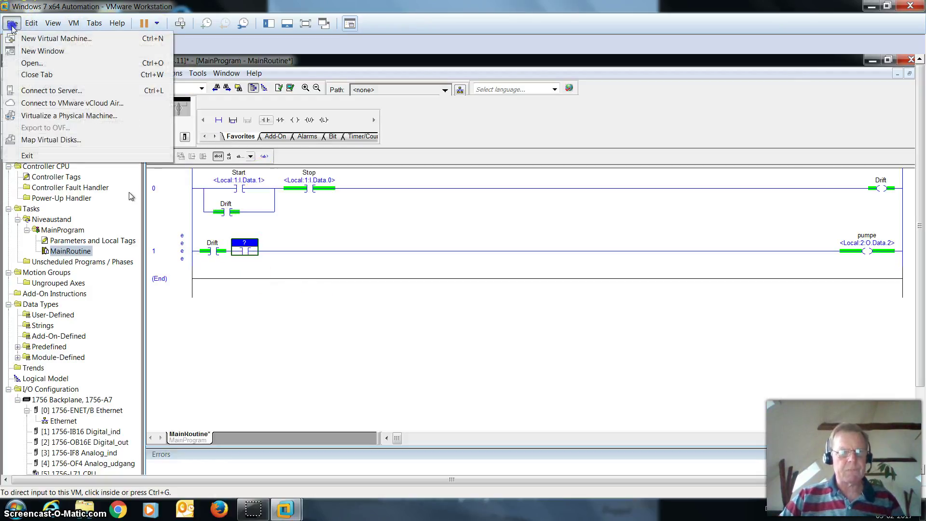
left_click(29, 154)
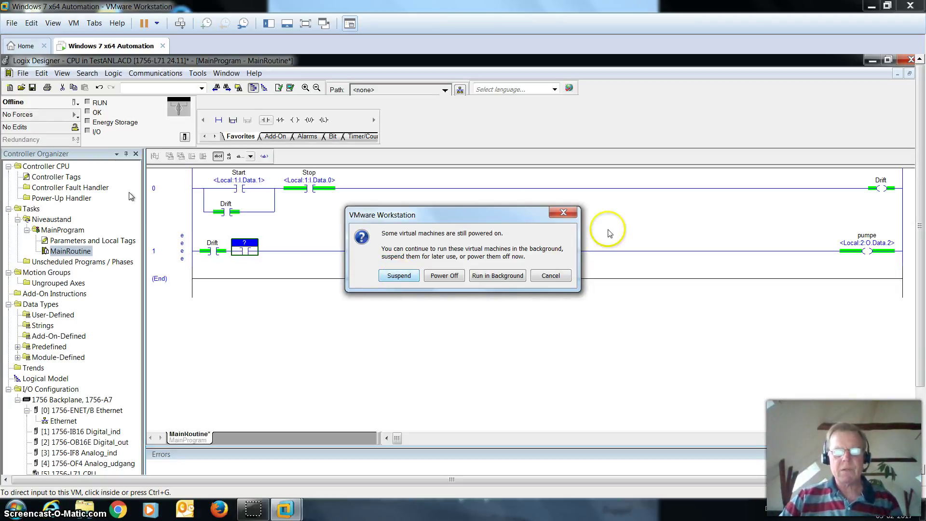
left_click(564, 214)
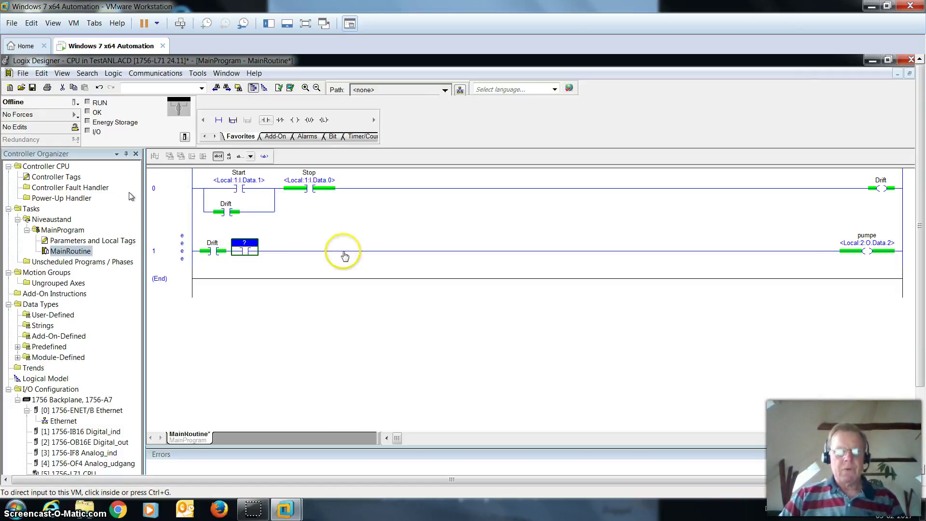
Show the virtual machine in full screen and minimize Logix Designer to reveal the guest desktop
left_click(305, 25)
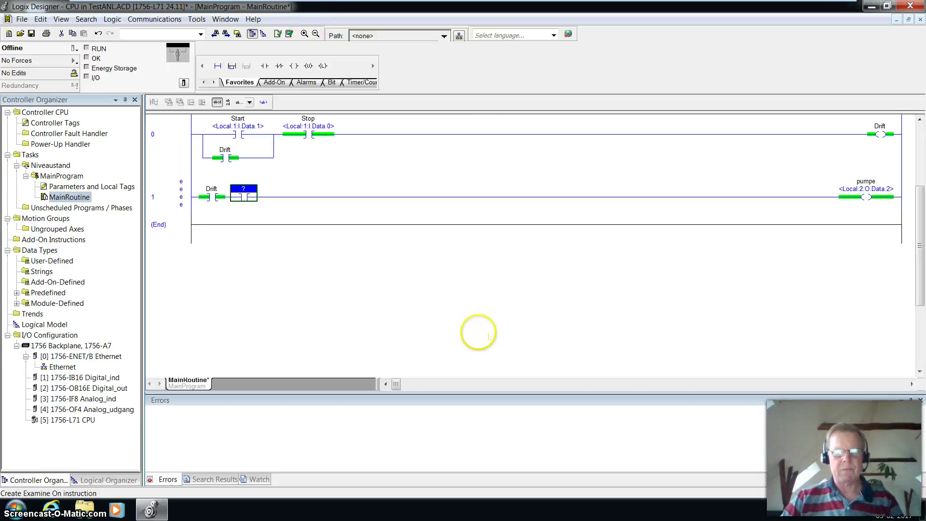
left_click(872, 5)
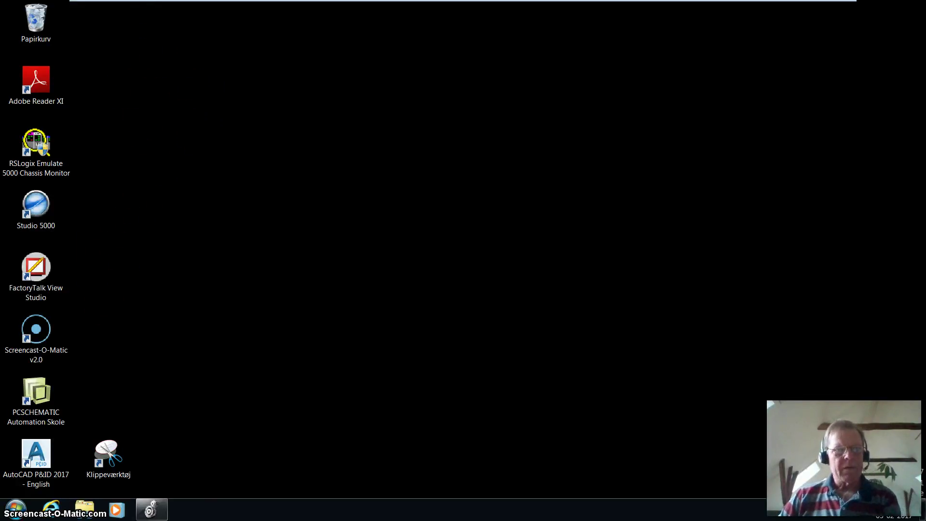
mouse_move(135, 2)
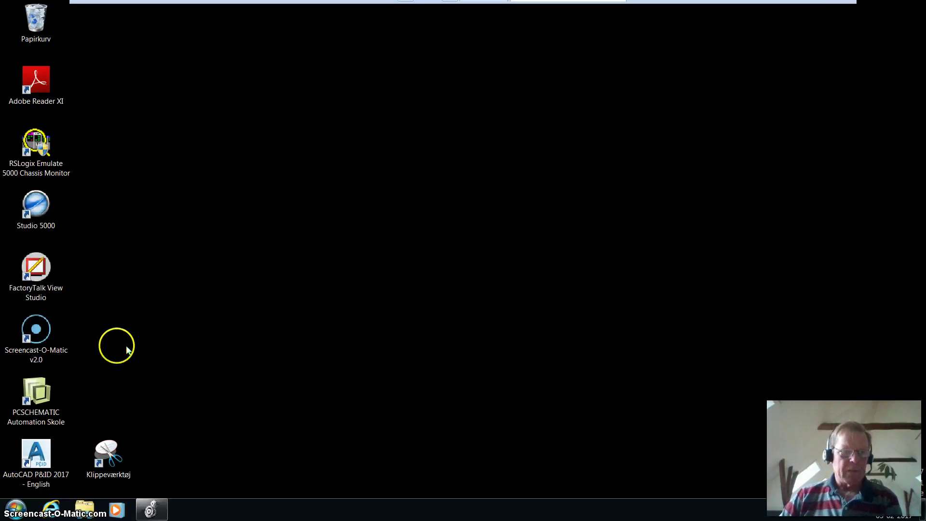
left_click(47, 270)
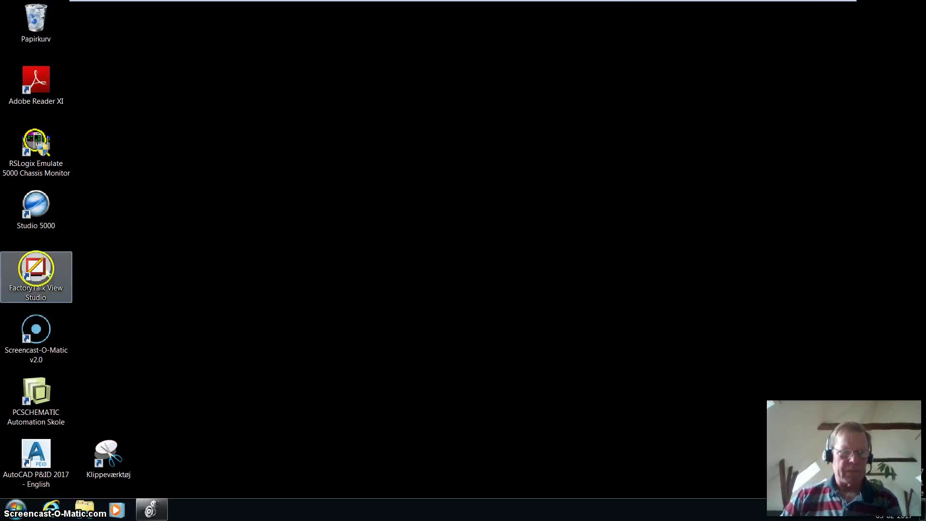
double_click(50, 273)
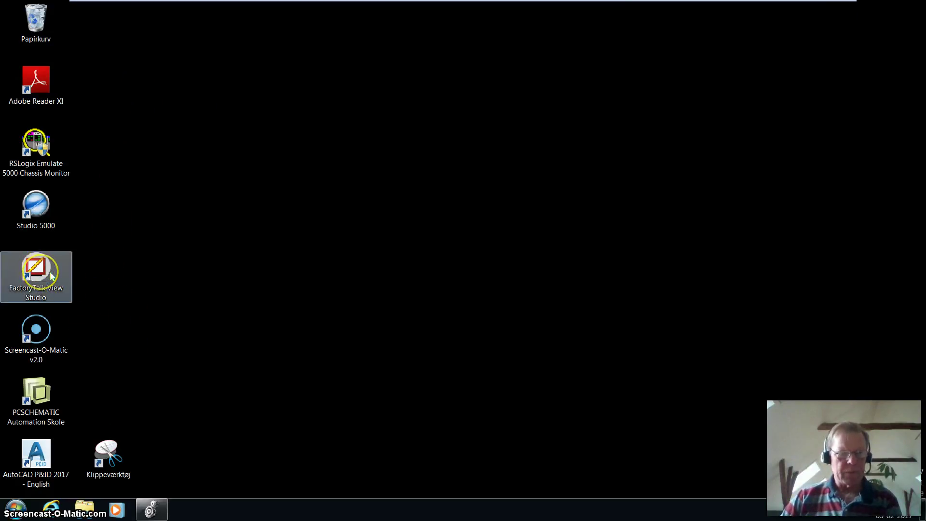
left_click(56, 150)
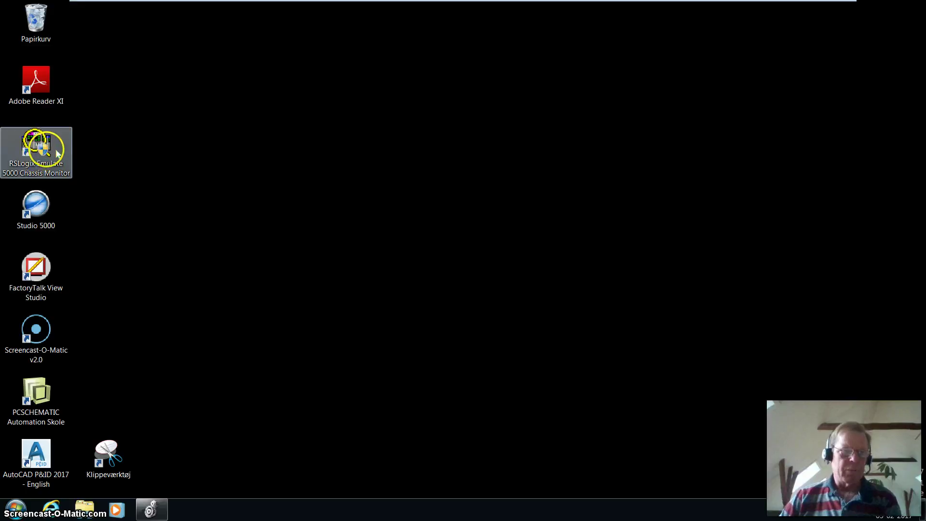
double_click(59, 157)
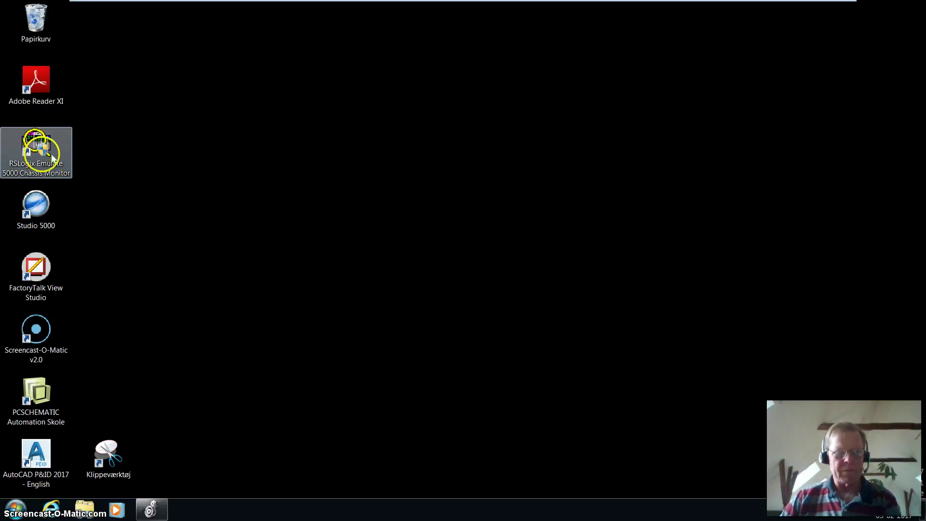
left_click(140, 193)
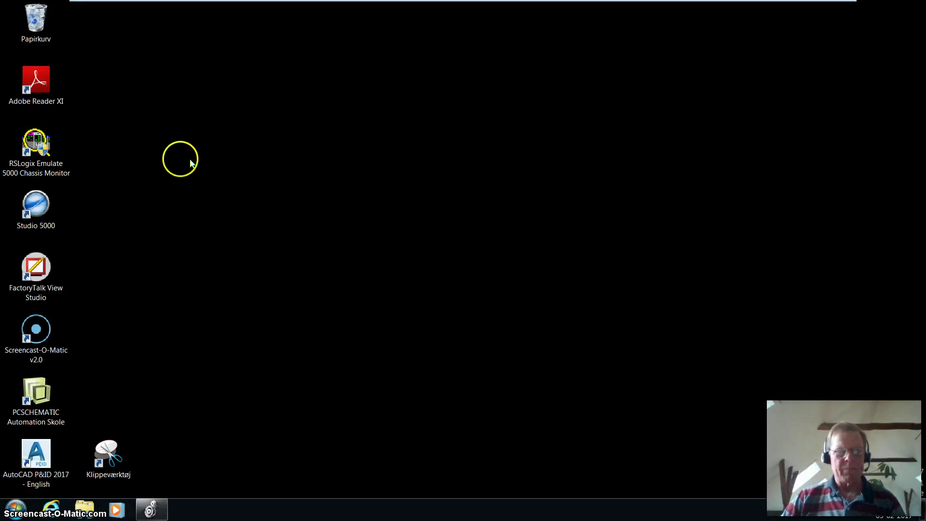
Review the hardware settings of the virtual machine and close them without changes
mouse_move(213, 6)
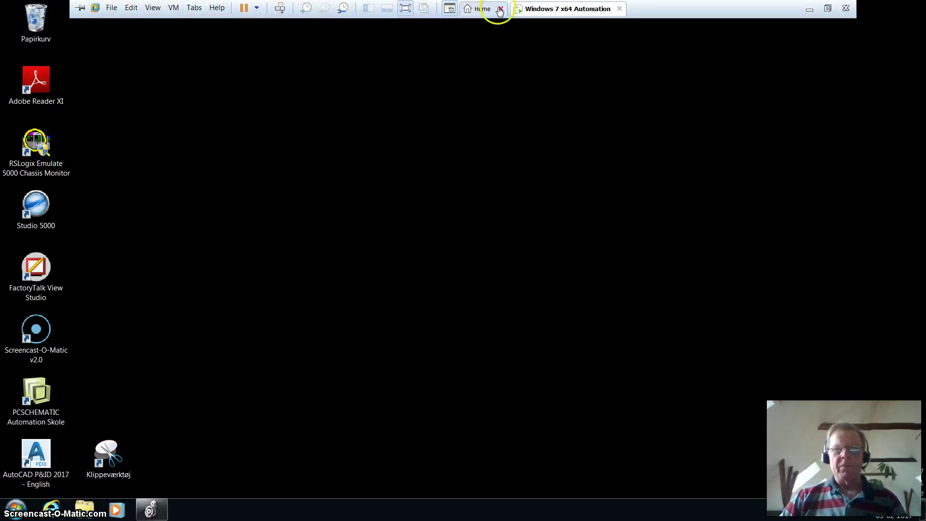
left_click(173, 8)
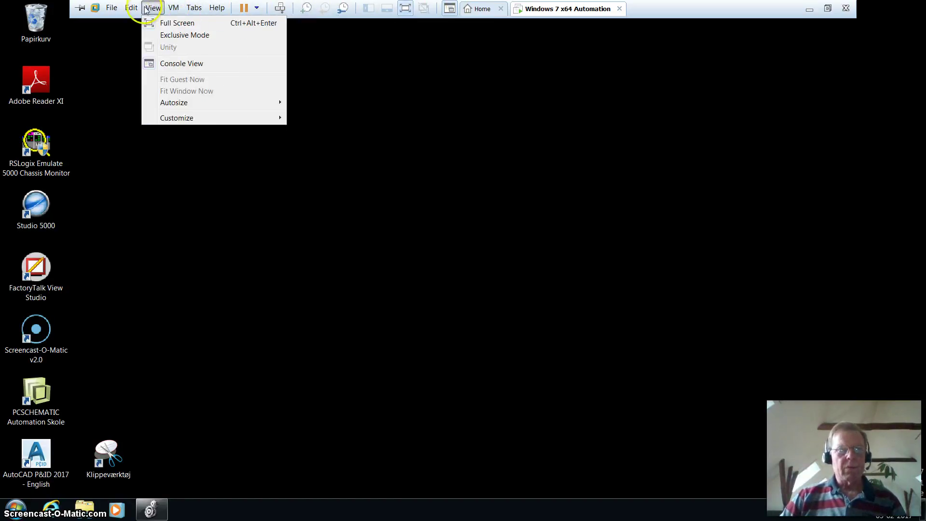
left_click(153, 8)
left_click(174, 8)
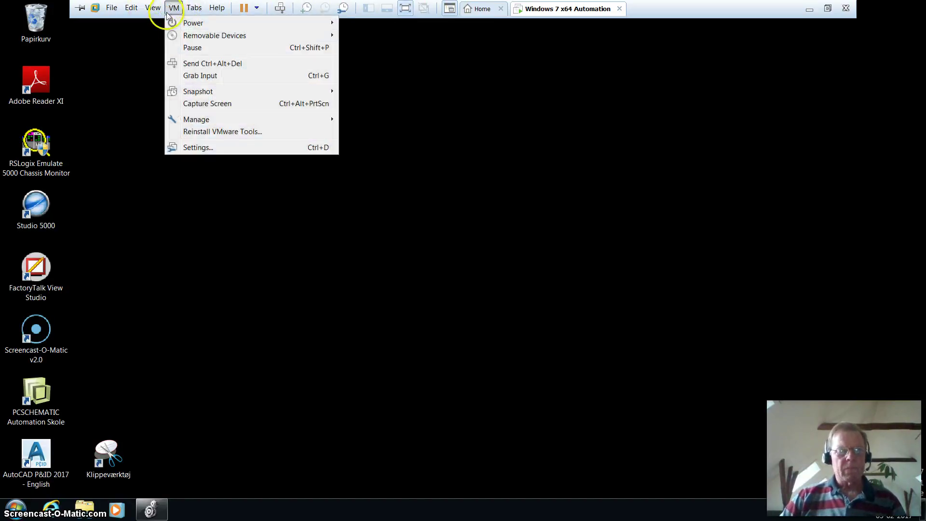
left_click(205, 147)
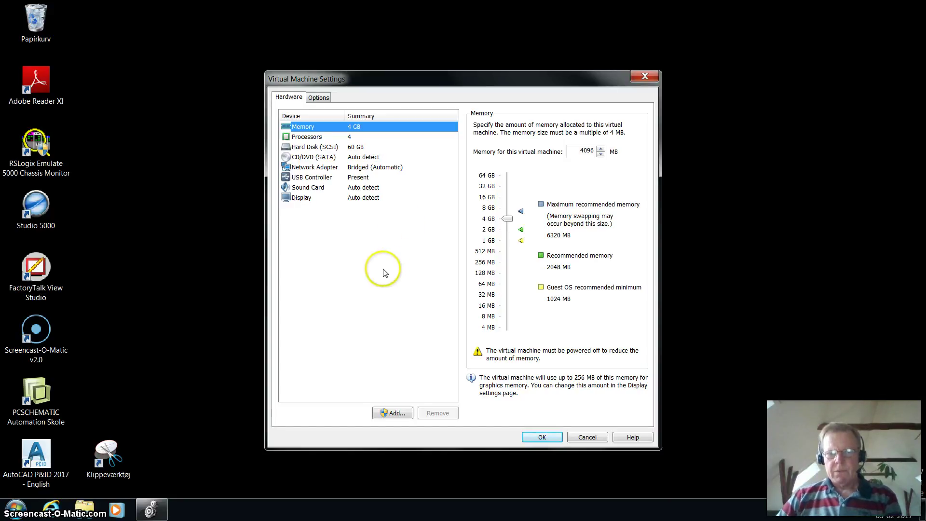
left_click(644, 77)
mouse_move(175, 3)
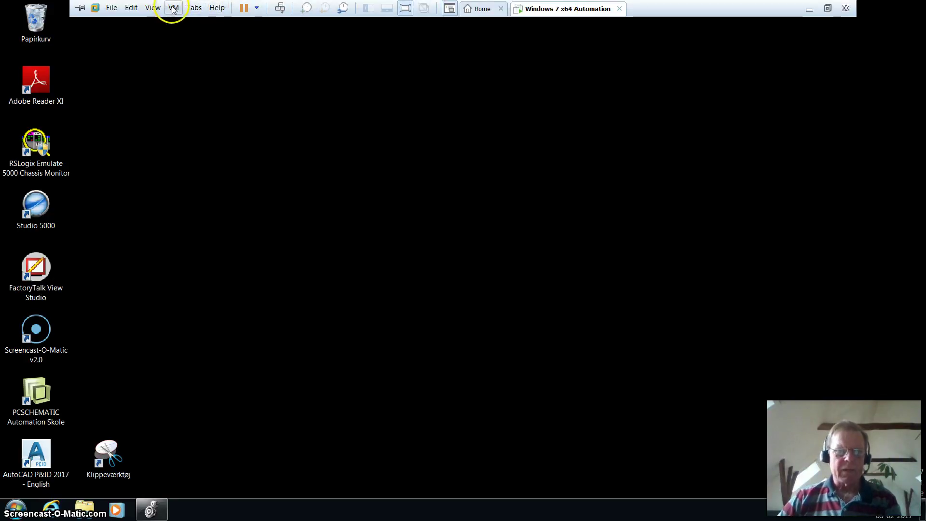
left_click(114, 9)
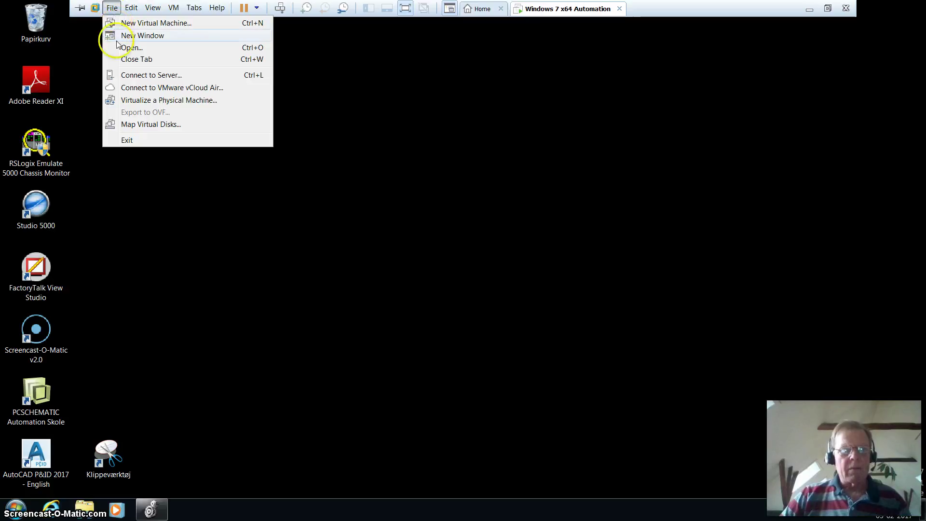
left_click(393, 276)
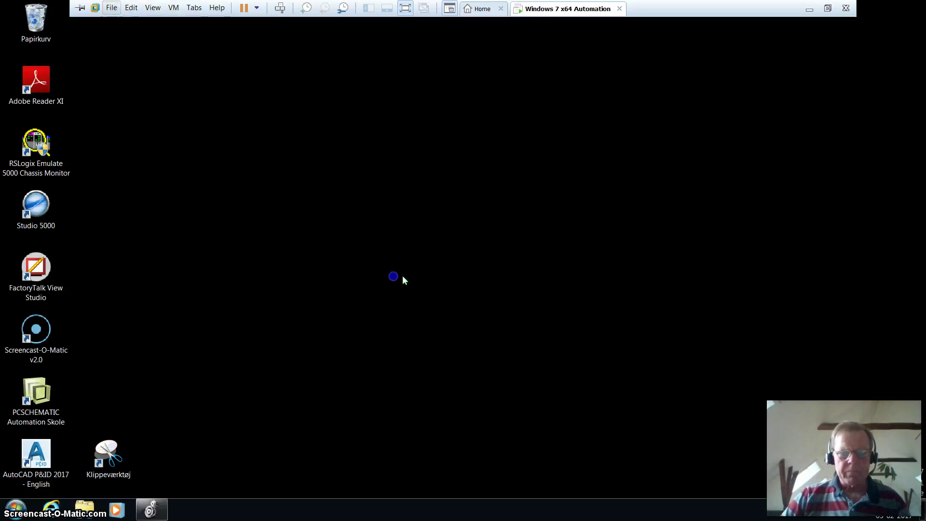
left_click(114, 8)
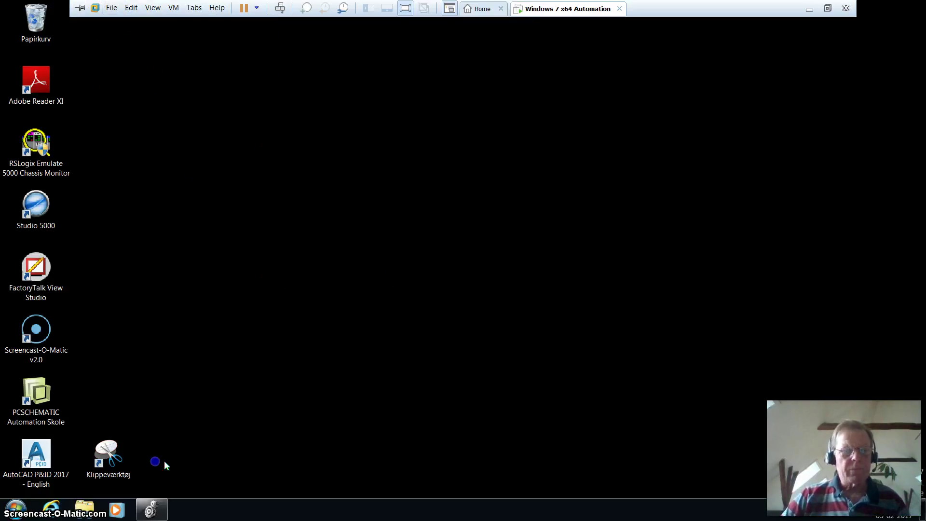
Try to shut down the guest Windows system, cancelling the shutdown and the request to save the TestANL.ACD project
left_click(17, 511)
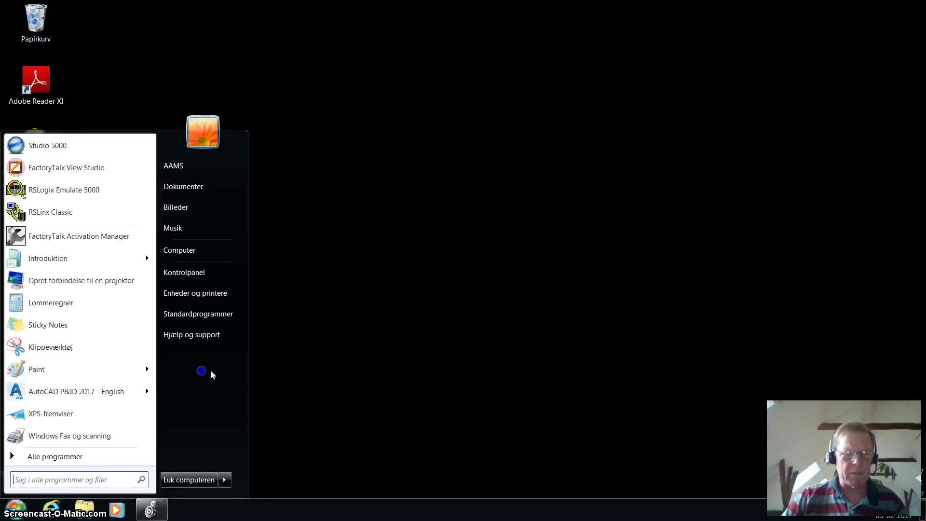
left_click(202, 482)
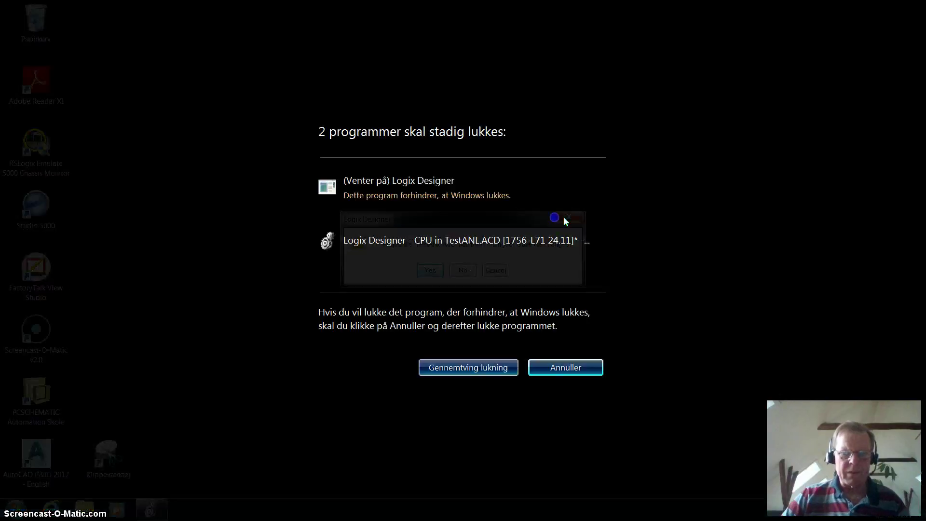
left_click(555, 369)
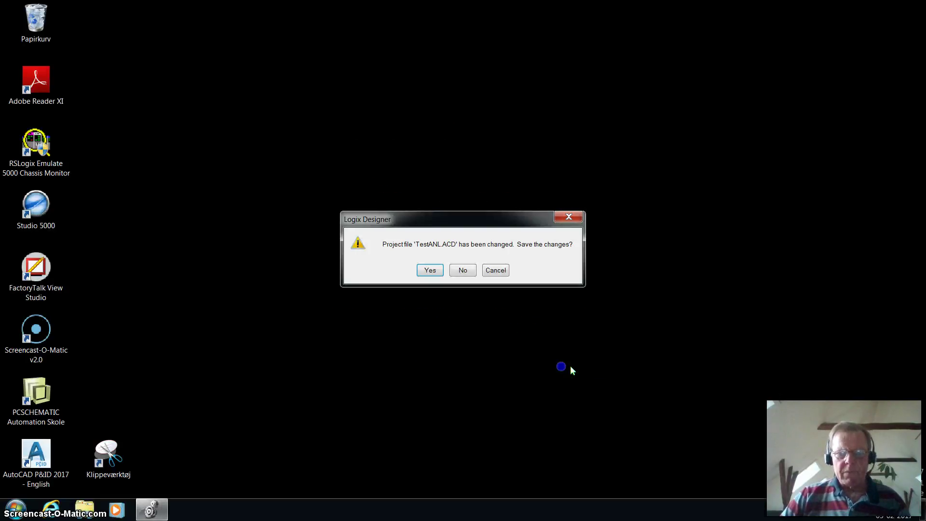
left_click(500, 266)
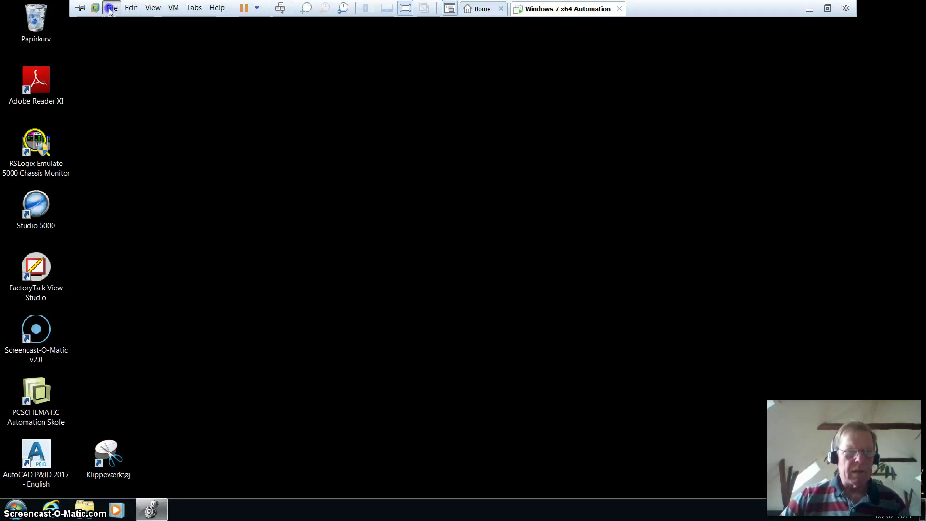
Exit VMware Workstation, suspending the running virtual machine
left_click(111, 8)
left_click(144, 142)
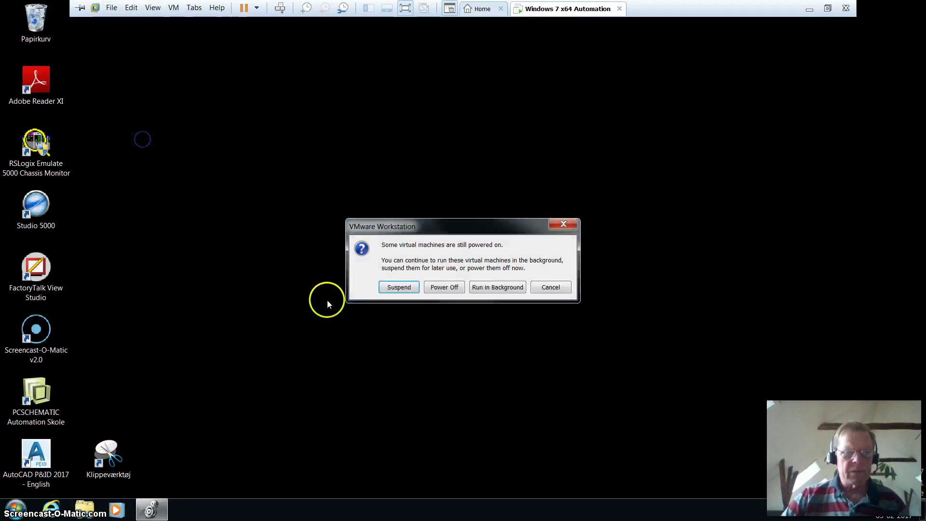
left_click(403, 290)
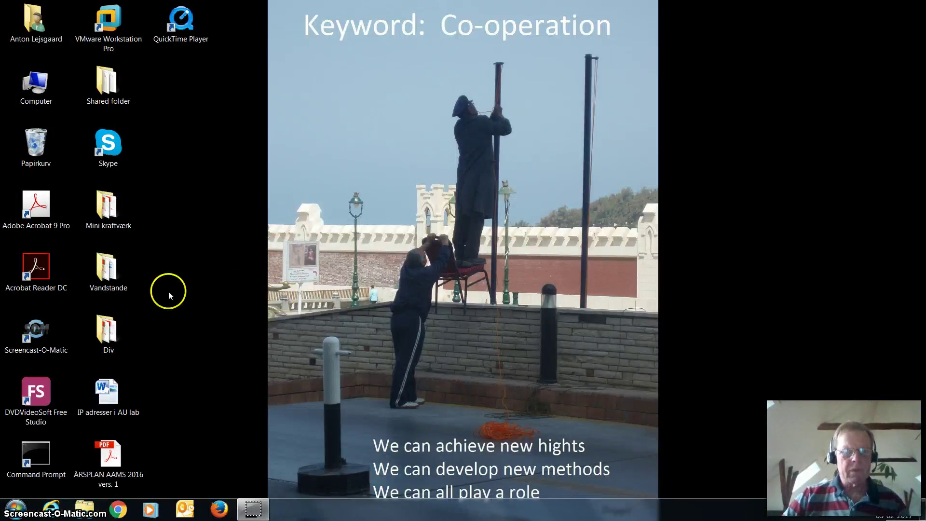
Relaunch VMware Workstation Pro to view the suspended virtual machine's overview, and exit the program again
double_click(111, 27)
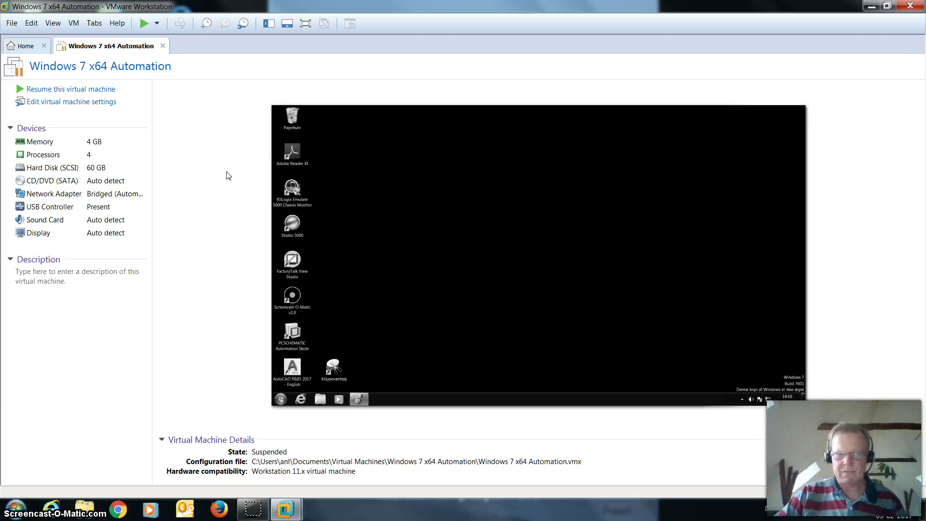
left_click(201, 154)
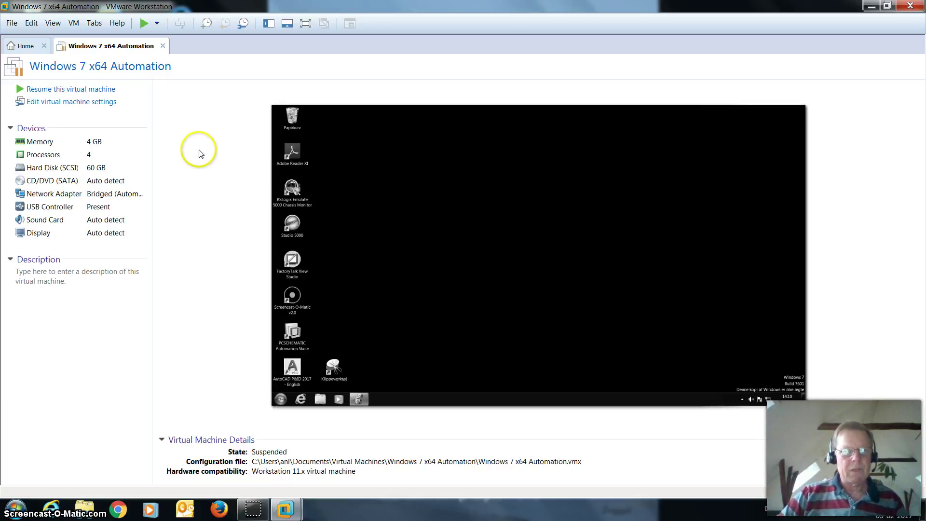
left_click(205, 154)
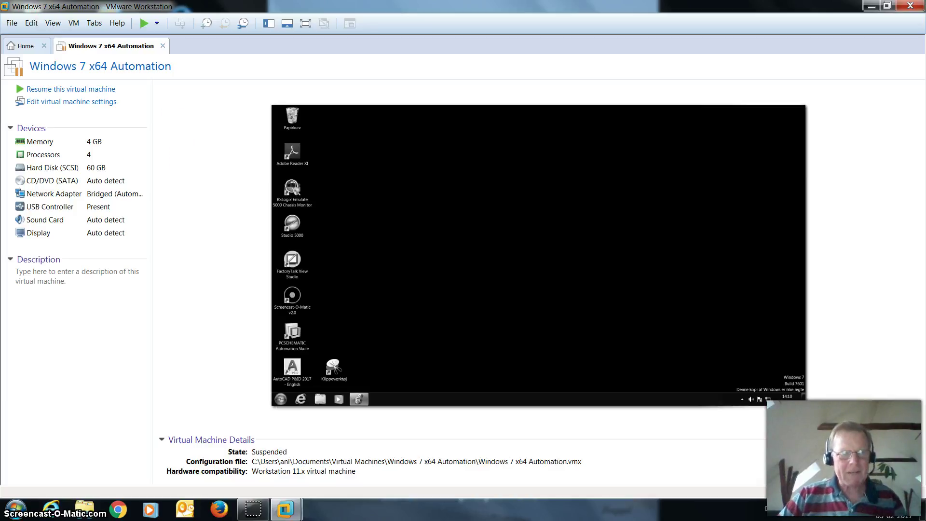
left_click(12, 23)
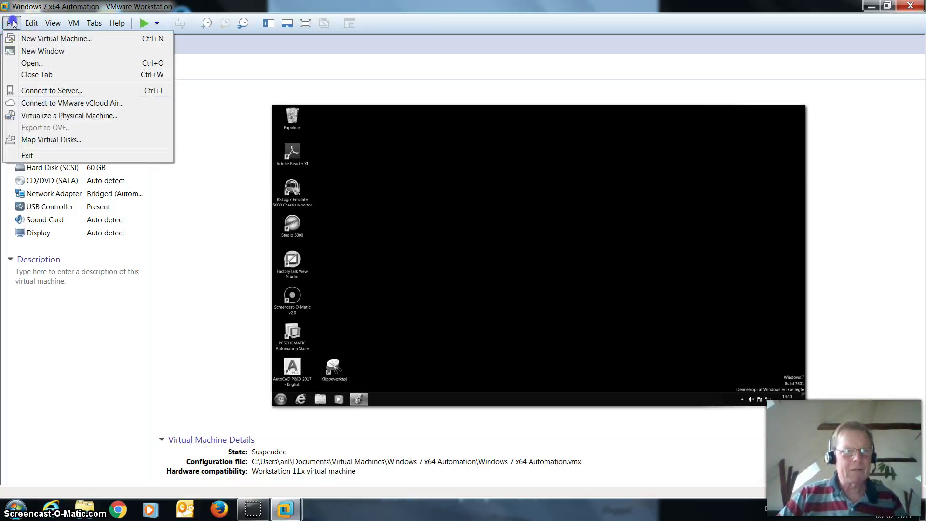
left_click(27, 156)
left_click(259, 251)
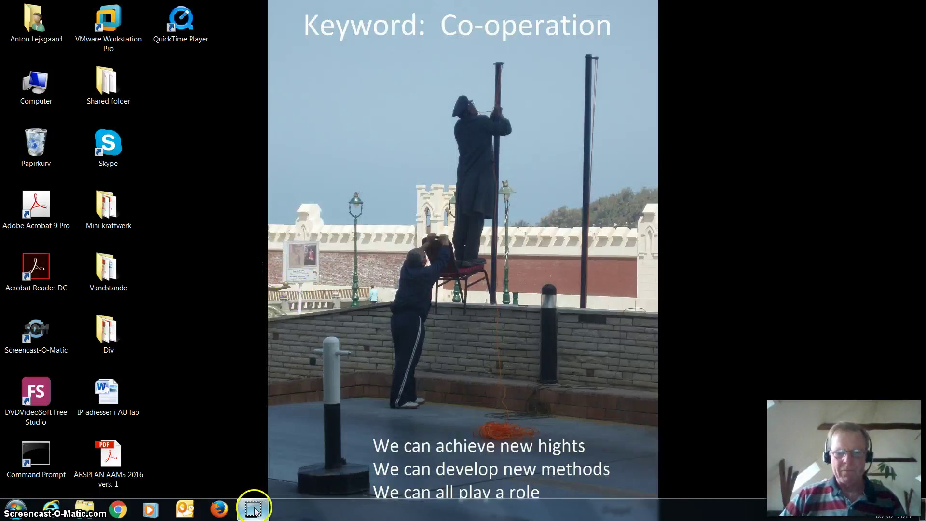
mouse_move(254, 509)
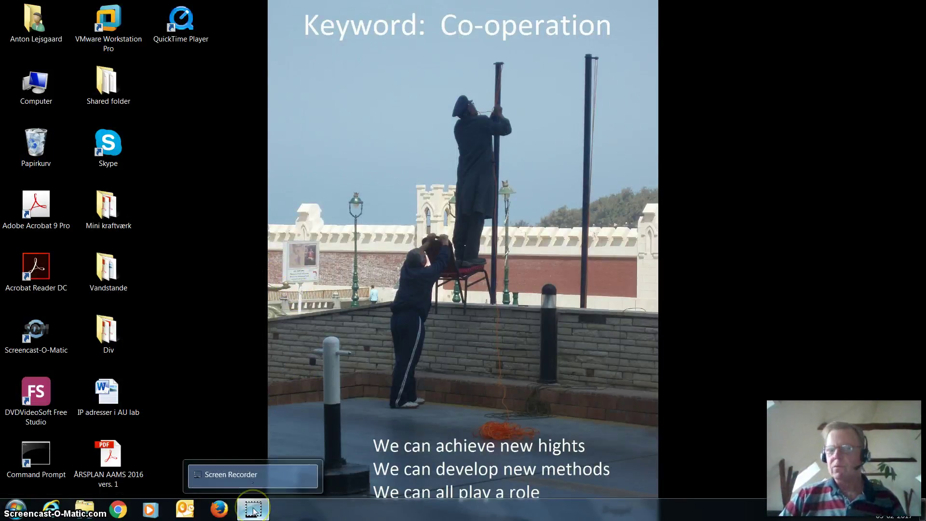